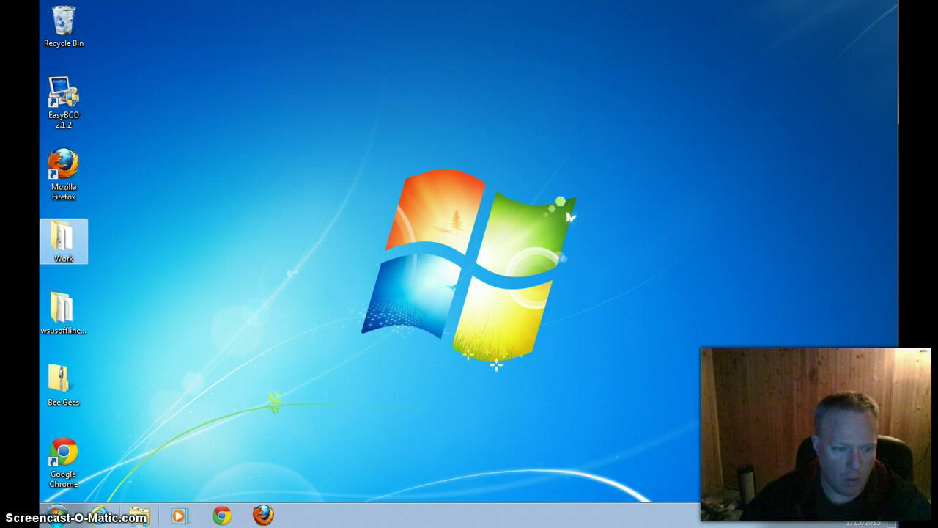
Find and open the 7-Zip File Manager
click(76, 518)
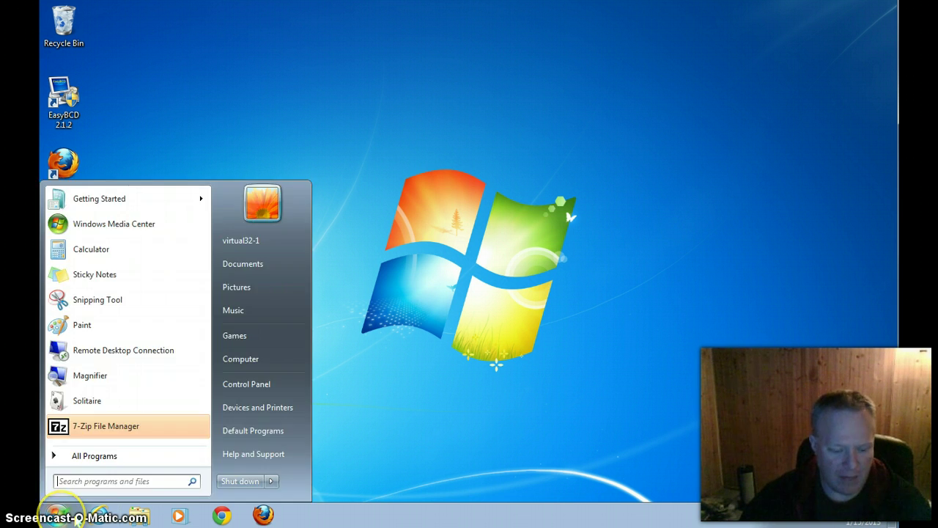
text(7)
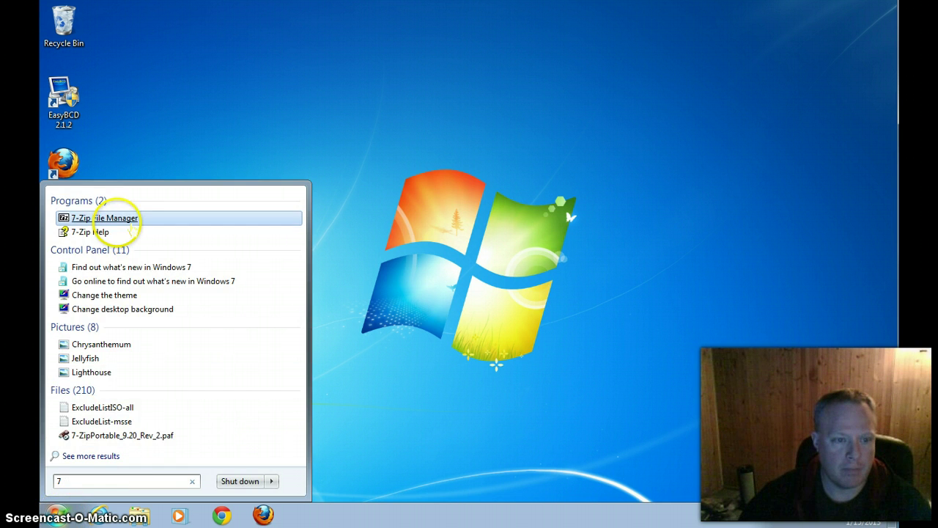
click(120, 217)
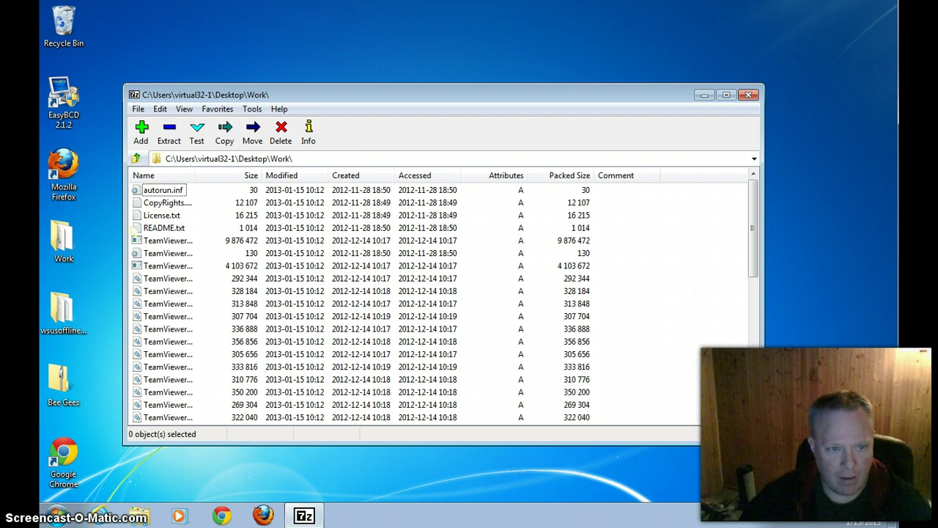
Browse up to the computer's drive list, then through C:, Users and the account's Desktop into the Work folder
click(135, 158)
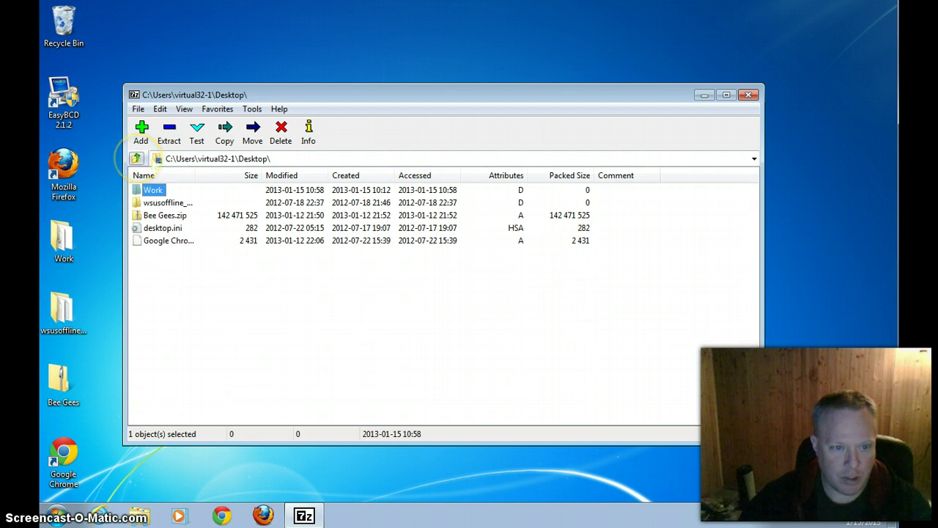
click(137, 159)
click(136, 159)
click(136, 159)
click(136, 159)
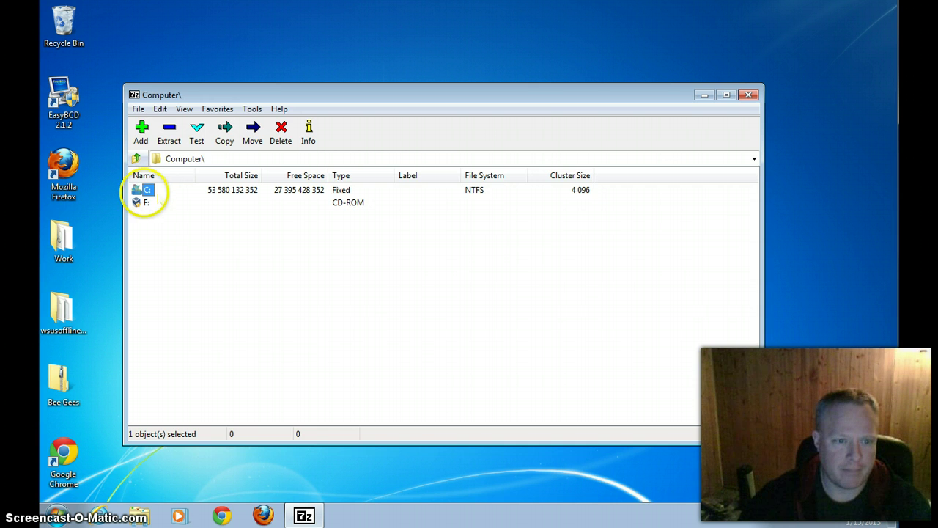
double_click(162, 194)
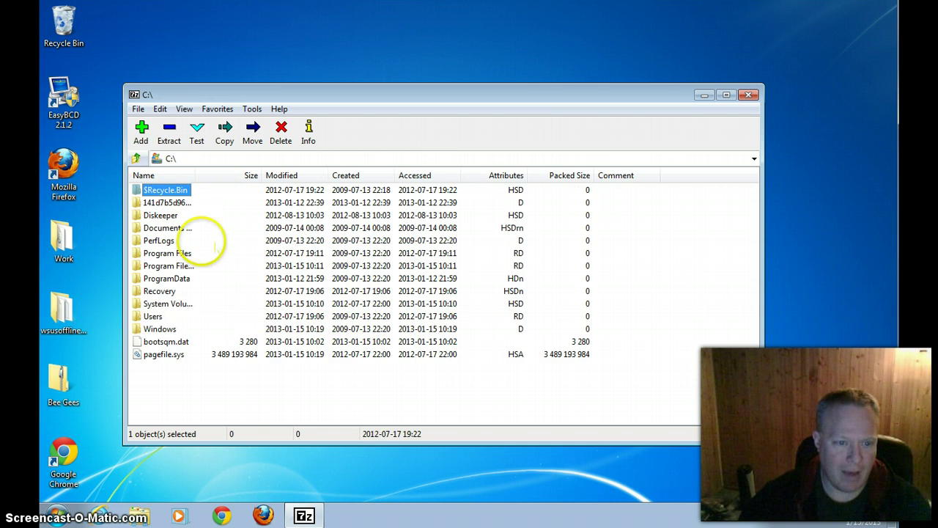
double_click(154, 316)
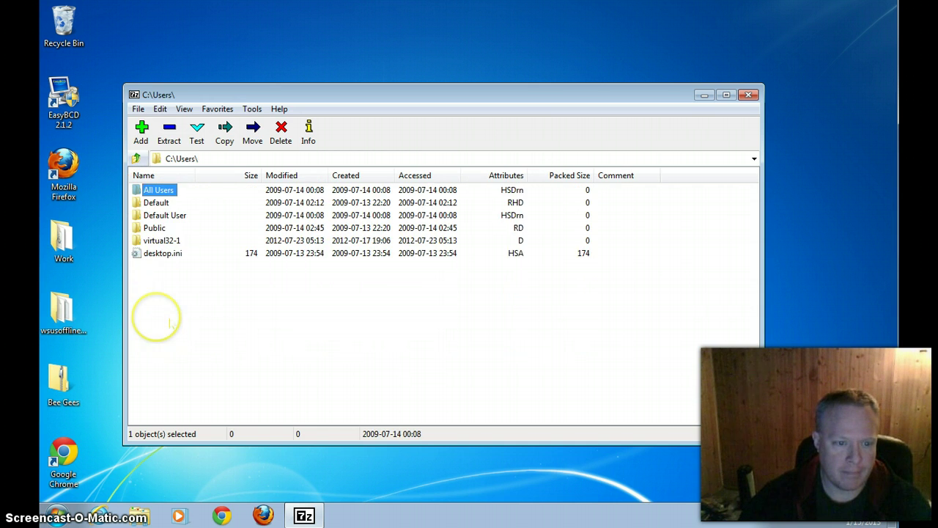
double_click(168, 239)
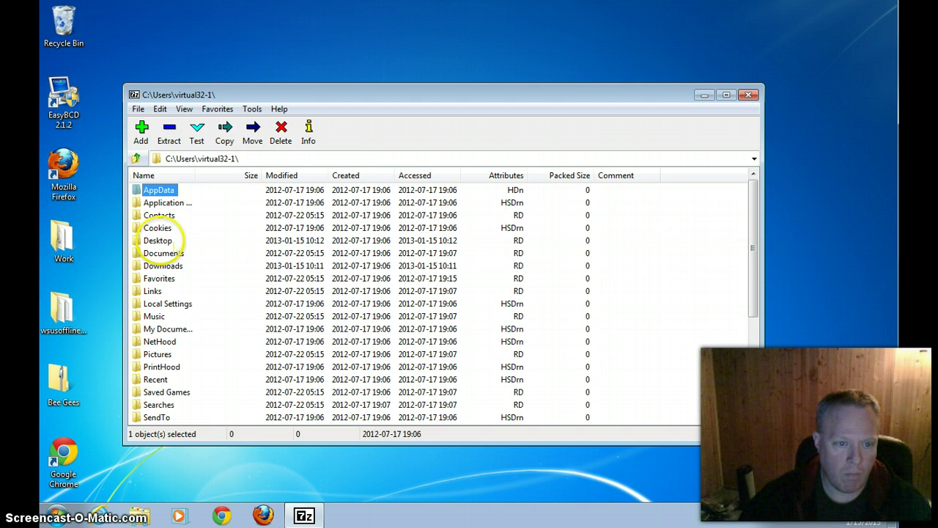
double_click(169, 242)
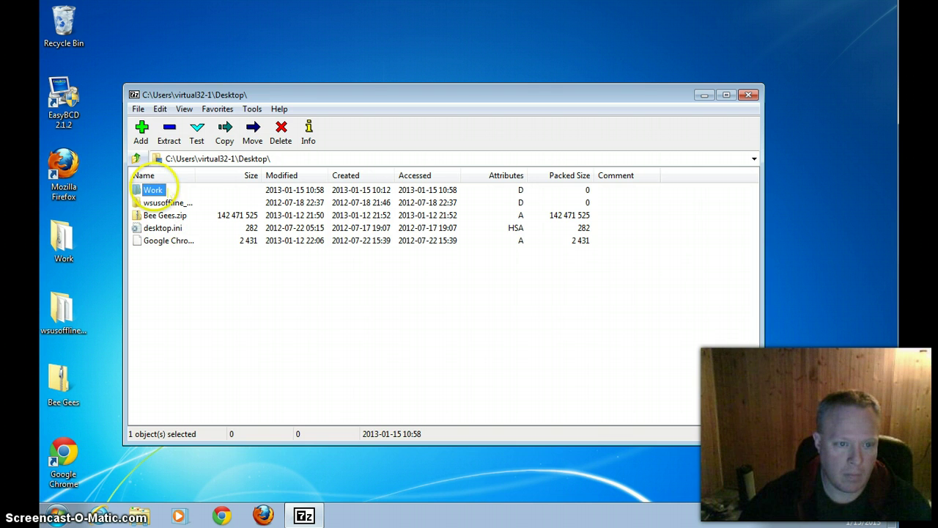
double_click(150, 191)
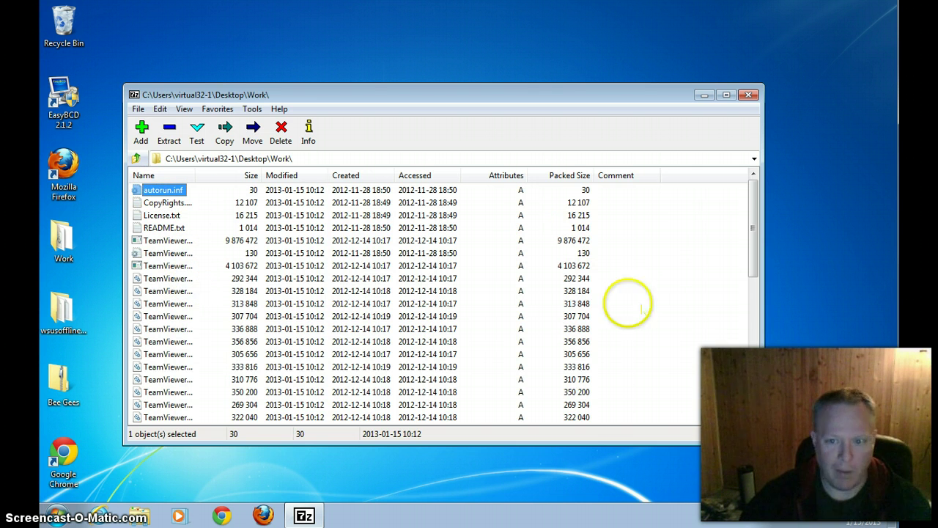
Select all files in the Work folder, from autorun.inf through tv_x64.exe
drag(768, 263, 769, 410)
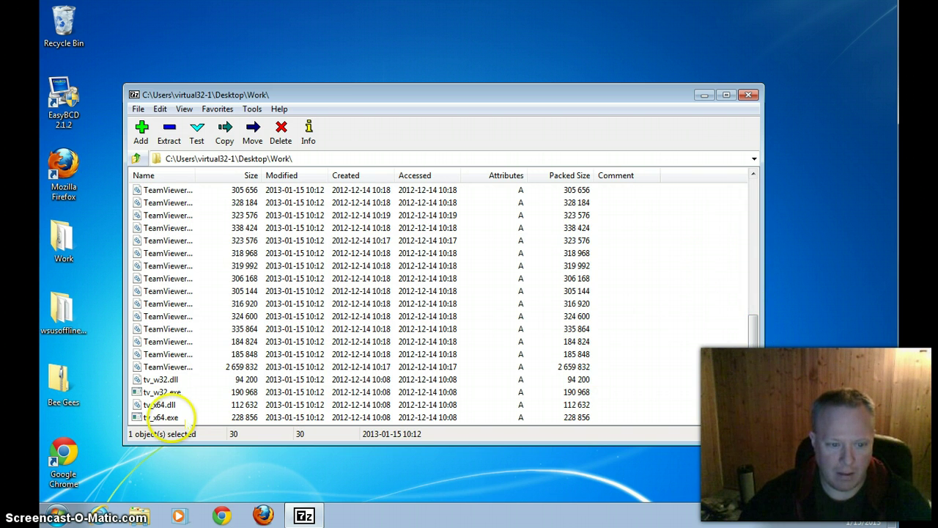
shift+click(179, 417)
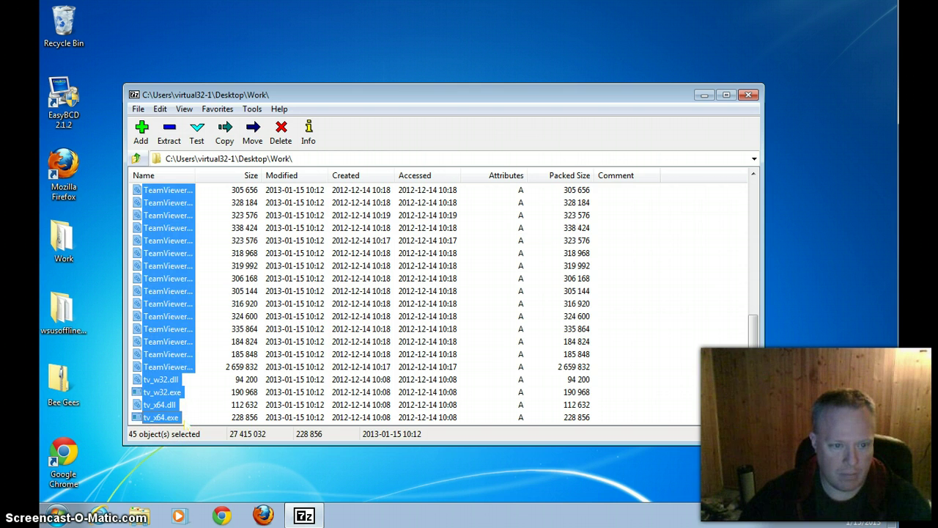
scroll(460, 325, up, 9)
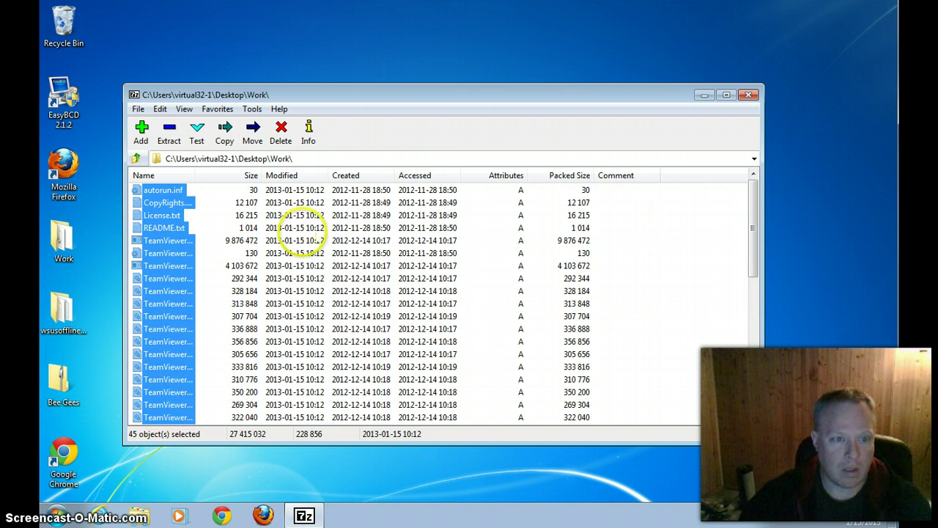
Pack the selected files into a self-extracting 7z archive named Teamviwer_Portable.exe, and close the file manager
click(155, 137)
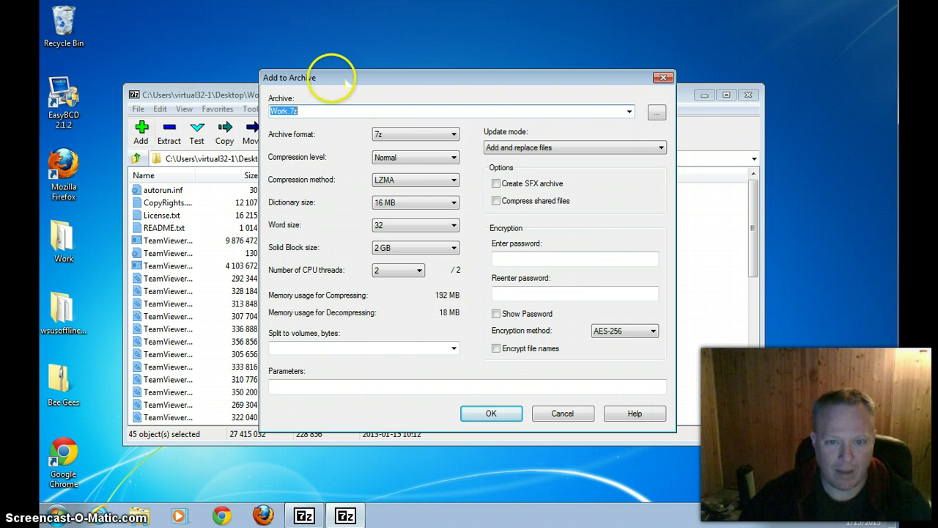
click(511, 188)
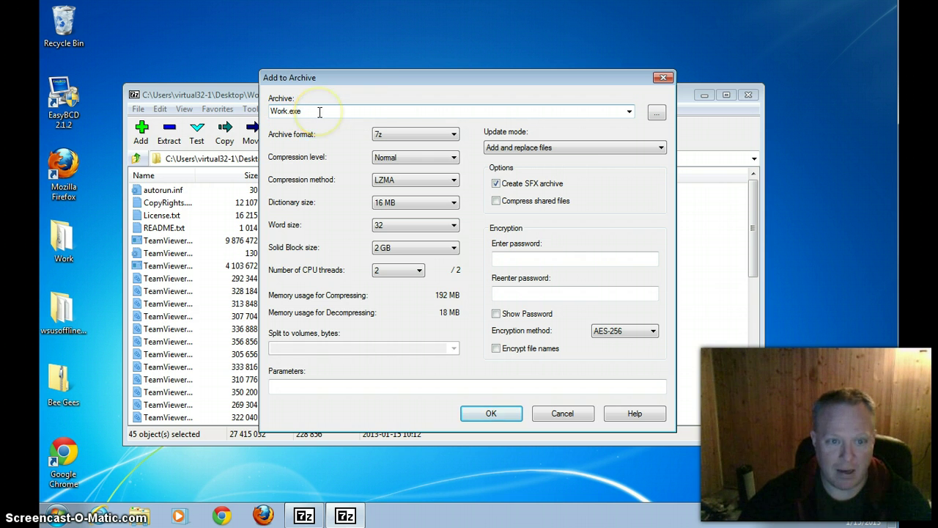
double_click(283, 110)
click(284, 110)
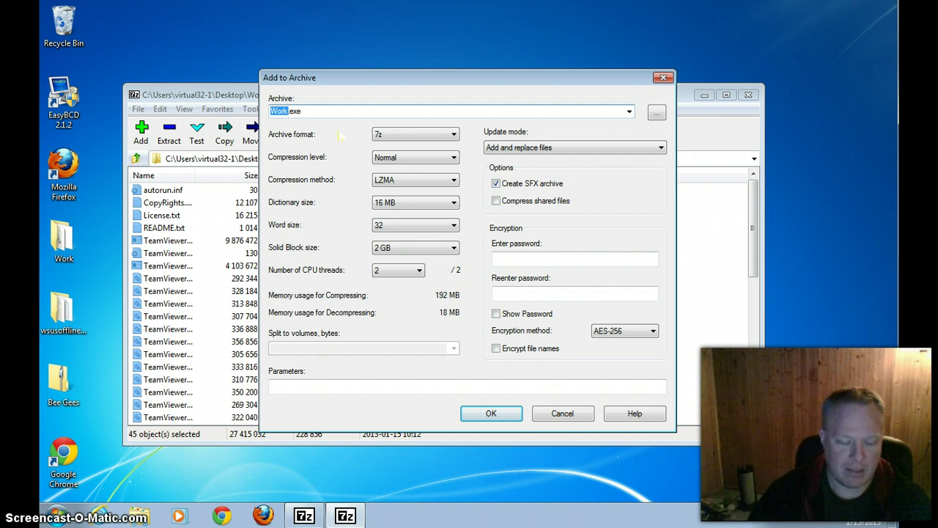
text(Teamviwer_)
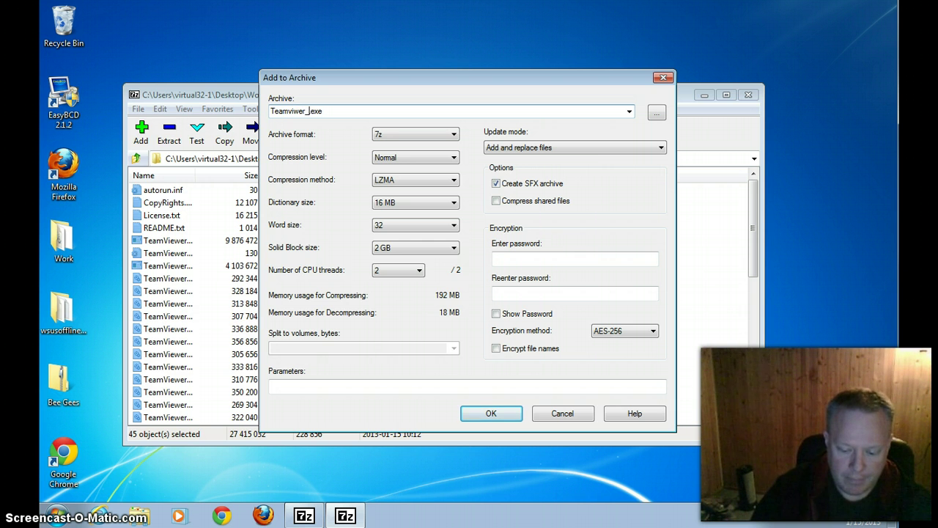
text(Portab)
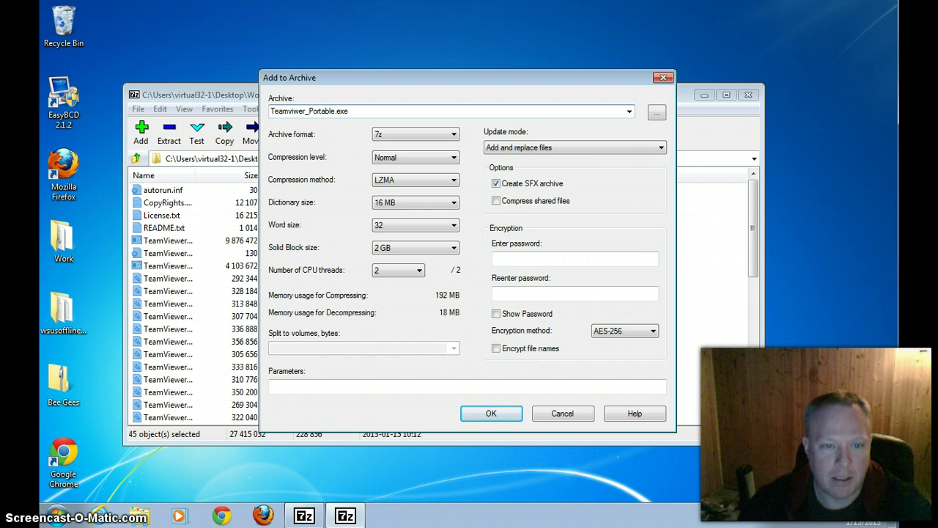
text(le)
click(399, 133)
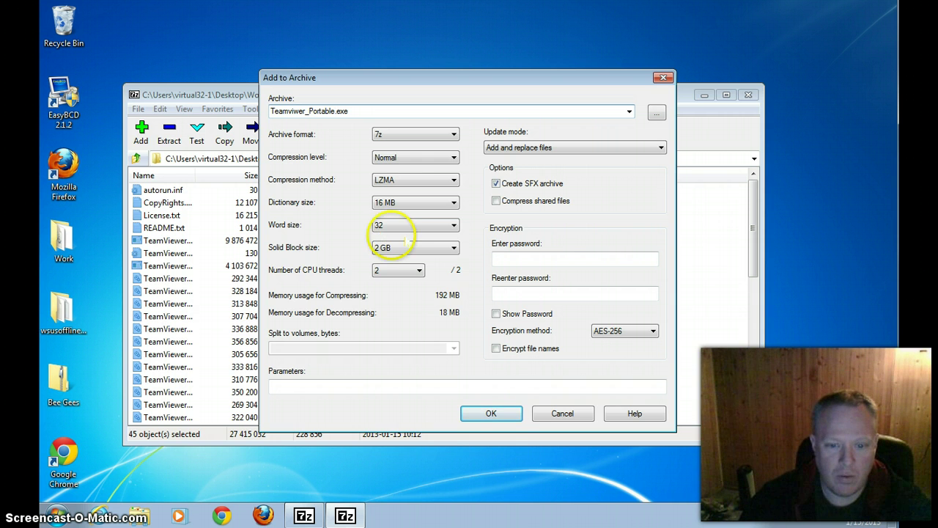
click(491, 413)
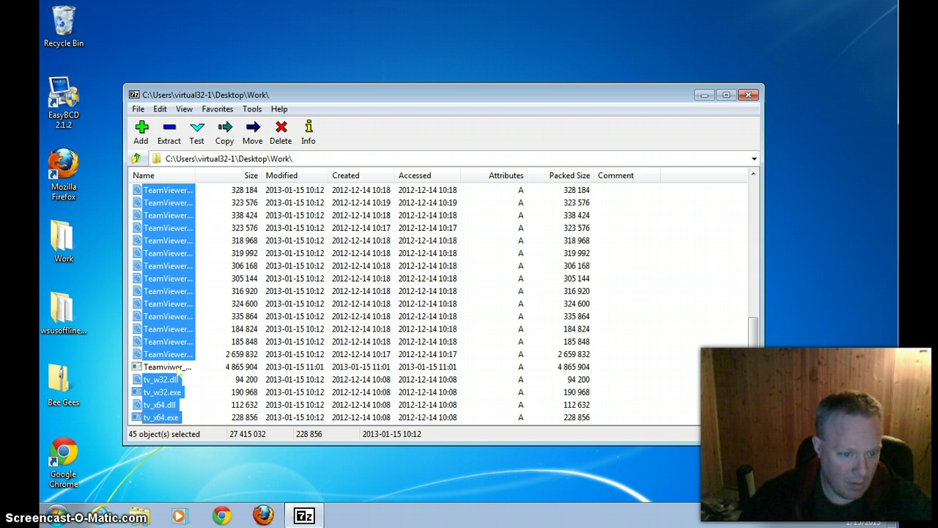
click(748, 94)
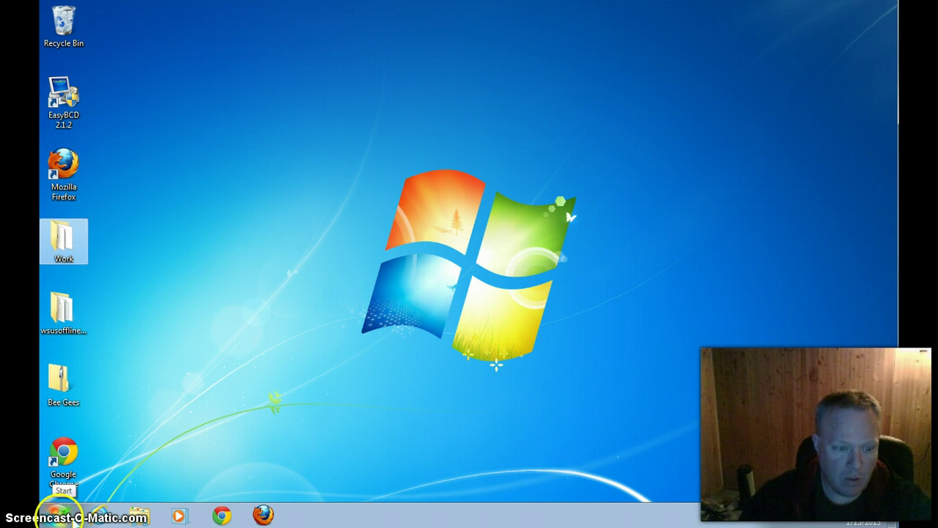
Open the desktop's Work folder in Windows Explorer through the user's home folder
click(73, 517)
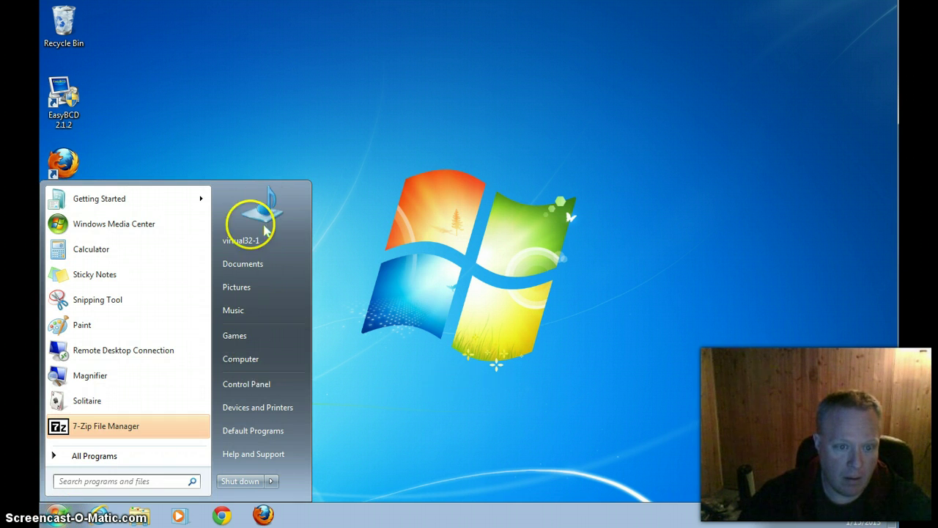
click(245, 237)
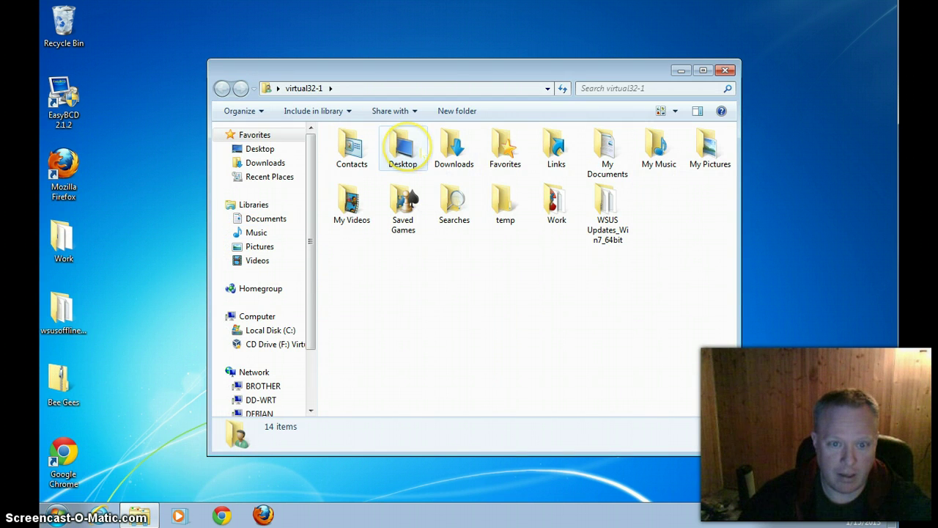
double_click(403, 149)
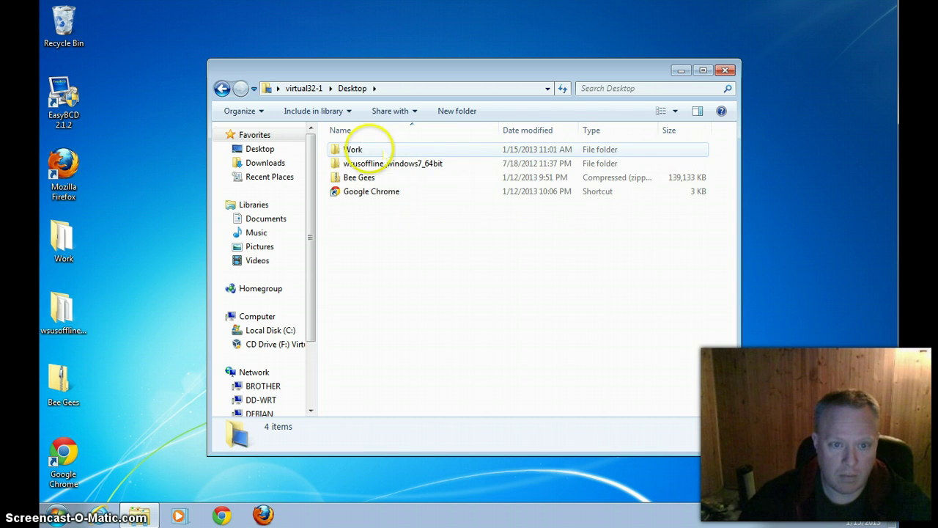
click(370, 152)
double_click(370, 152)
Move Teamviwer_Portable from the Work folder to the desktop and close the folder window
scroll(440, 264, down, 8)
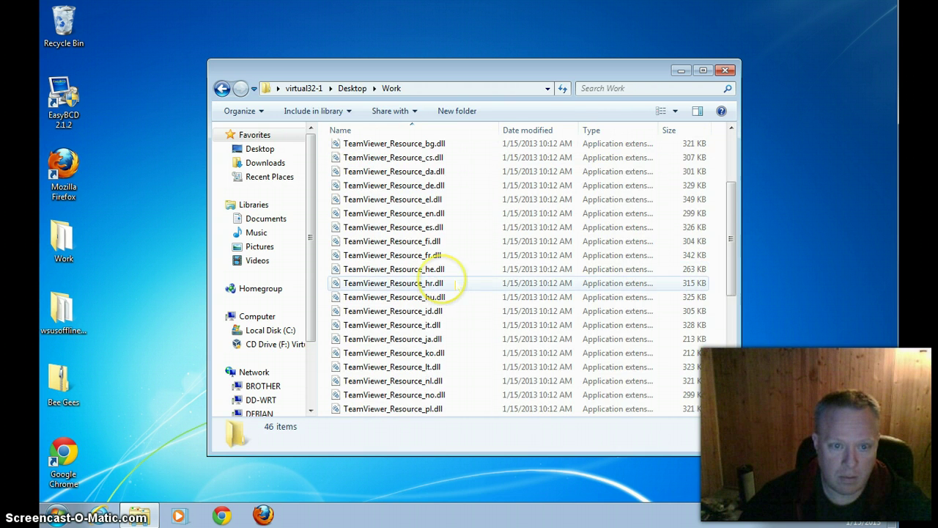
drag(373, 354, 147, 97)
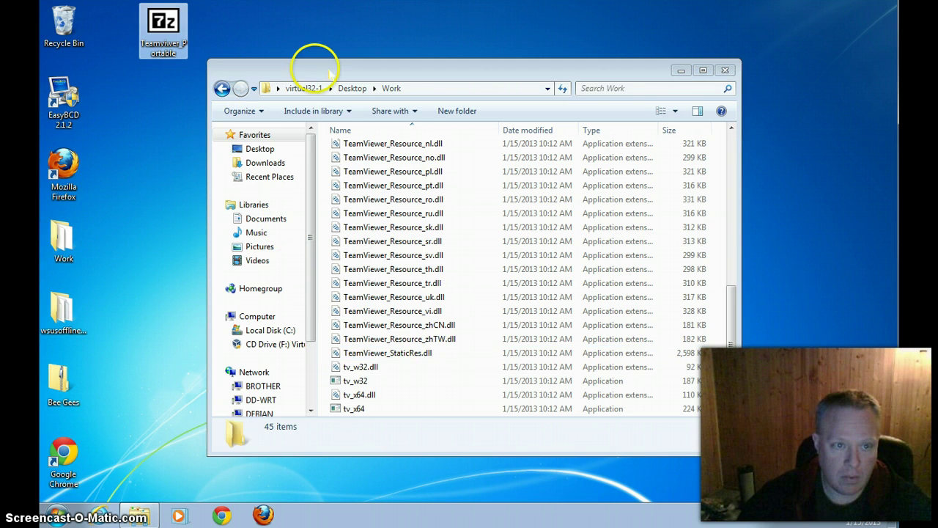
click(725, 70)
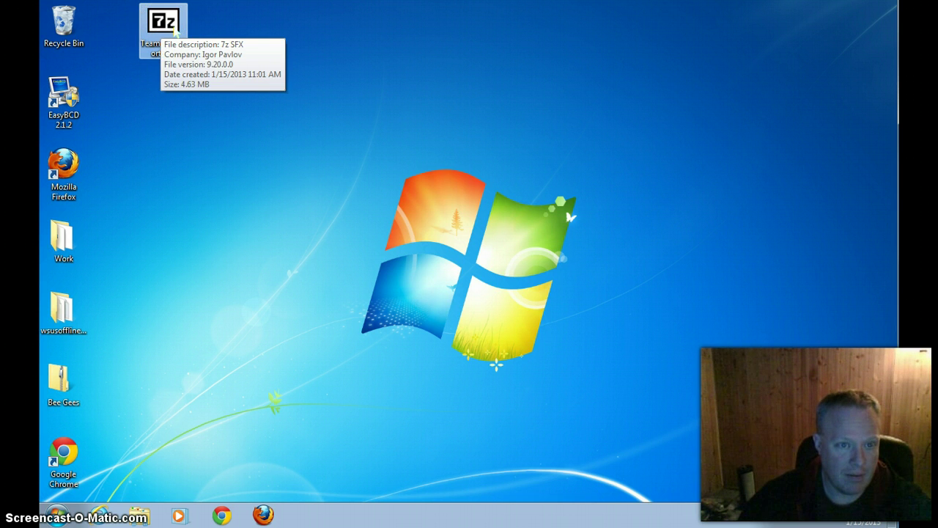
Run Teamviwer_Portable and extract its files into a new desktop folder named Work2
double_click(175, 28)
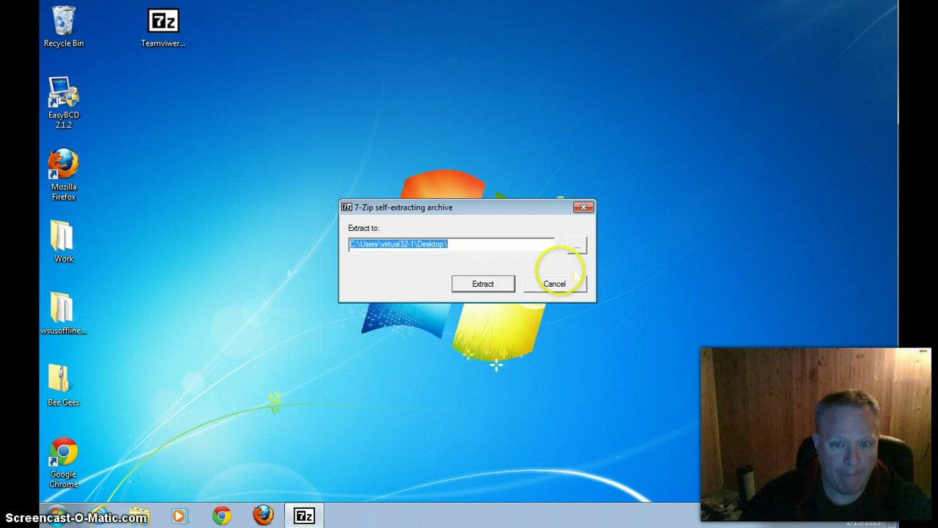
click(577, 246)
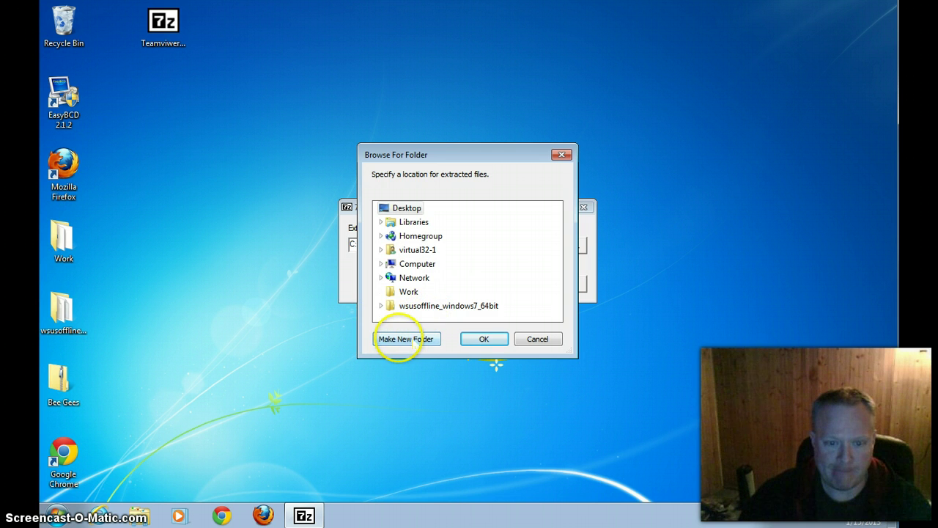
click(414, 338)
text(Wo)
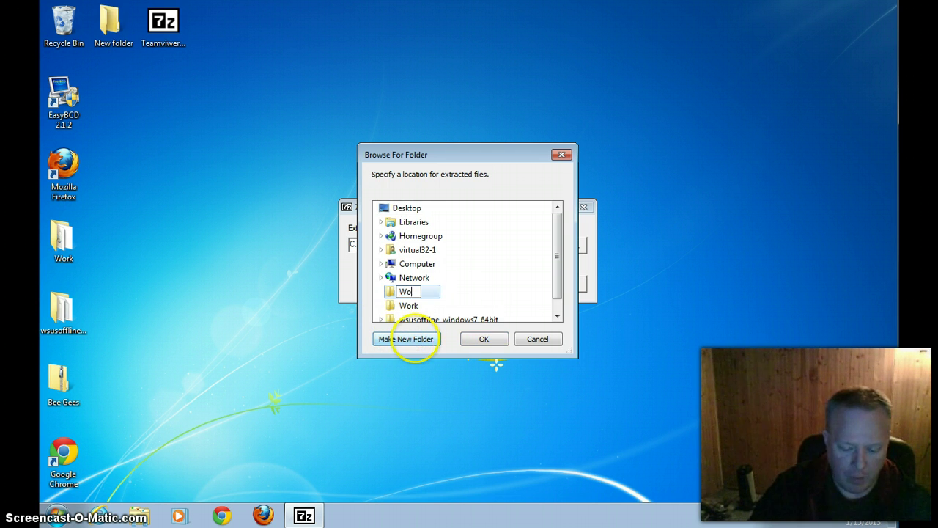
text(rk2)
key(Return)
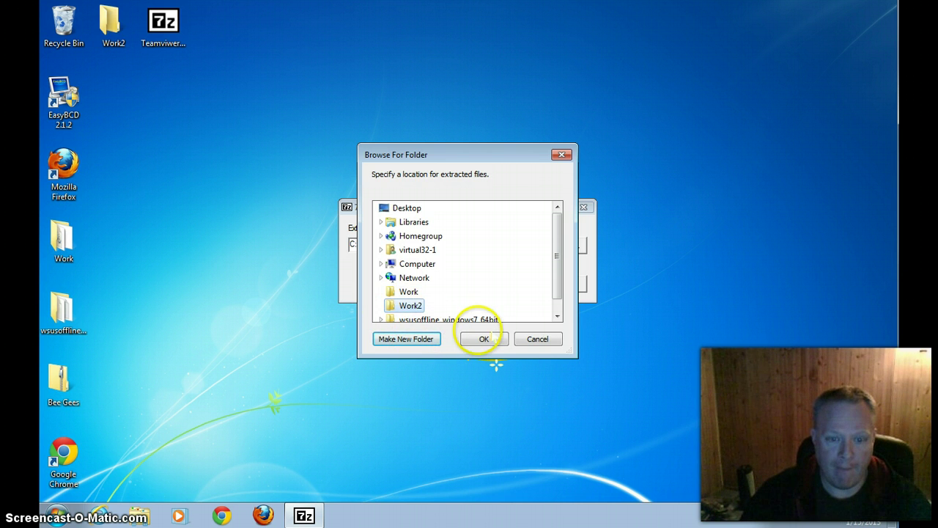
click(485, 339)
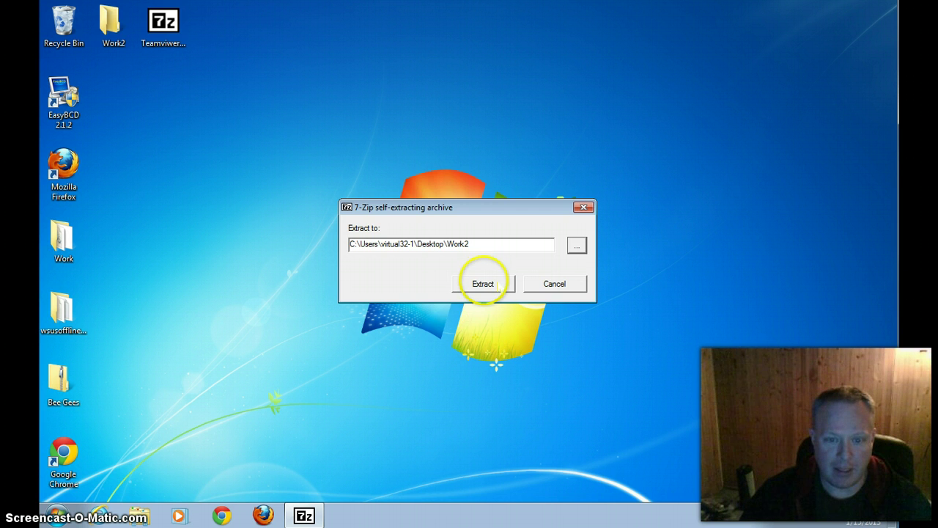
click(483, 283)
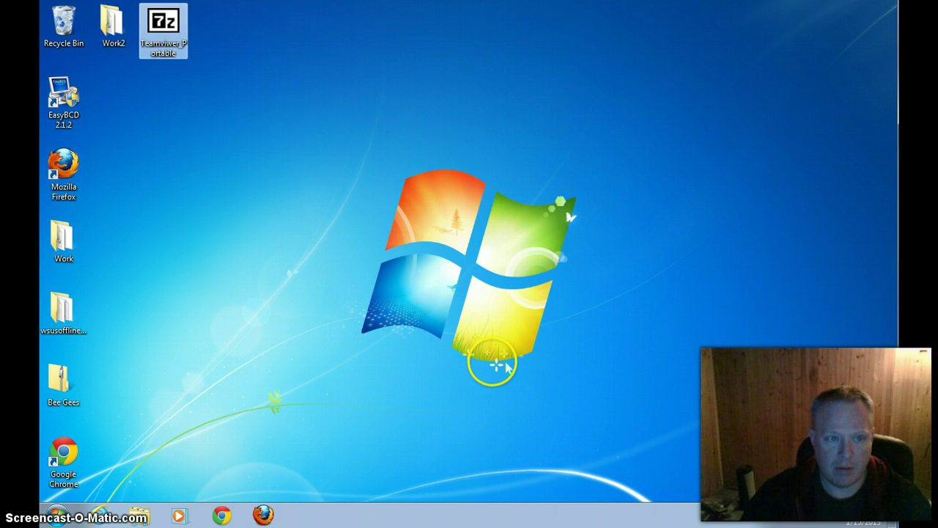
Open the Work2 folder and launch the extracted TeamViewer application
double_click(114, 24)
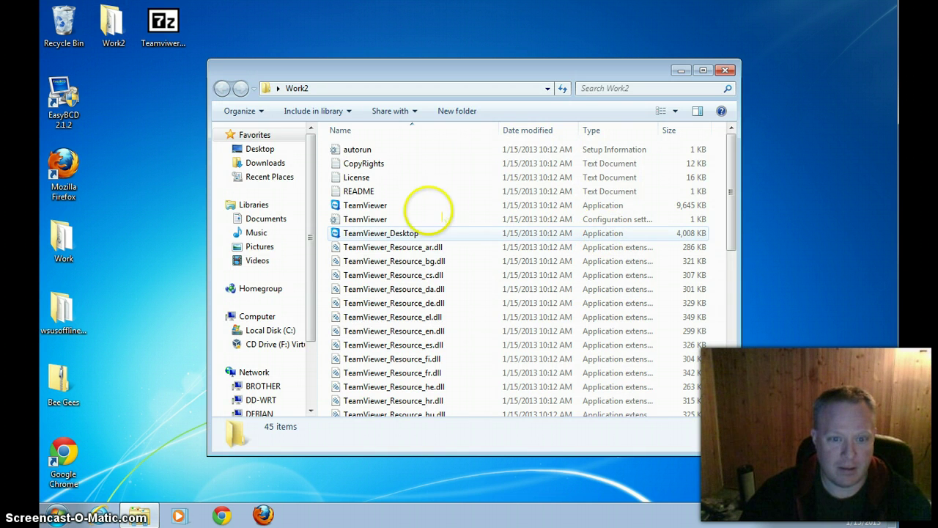
double_click(363, 206)
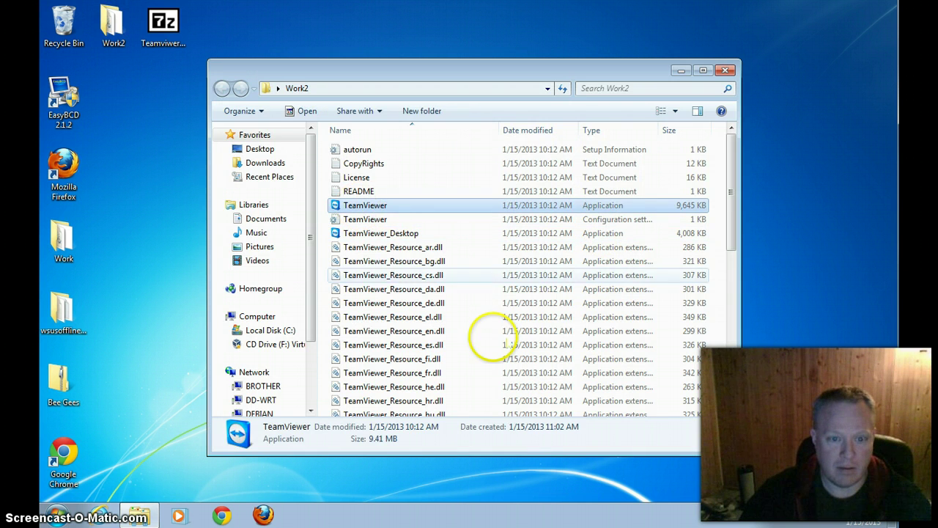